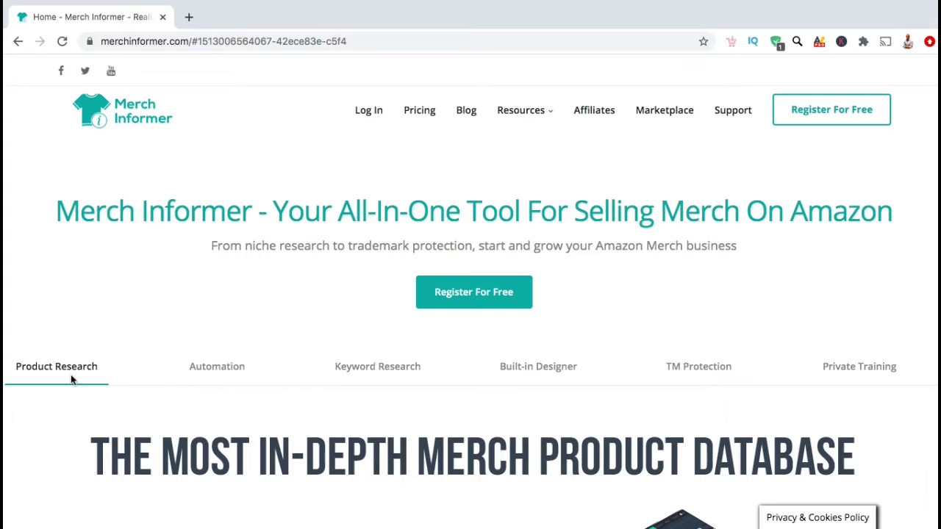
Scroll through the Merch Informer members dashboard and open Products Search from the sidebar
scroll(102, 420, down, 3)
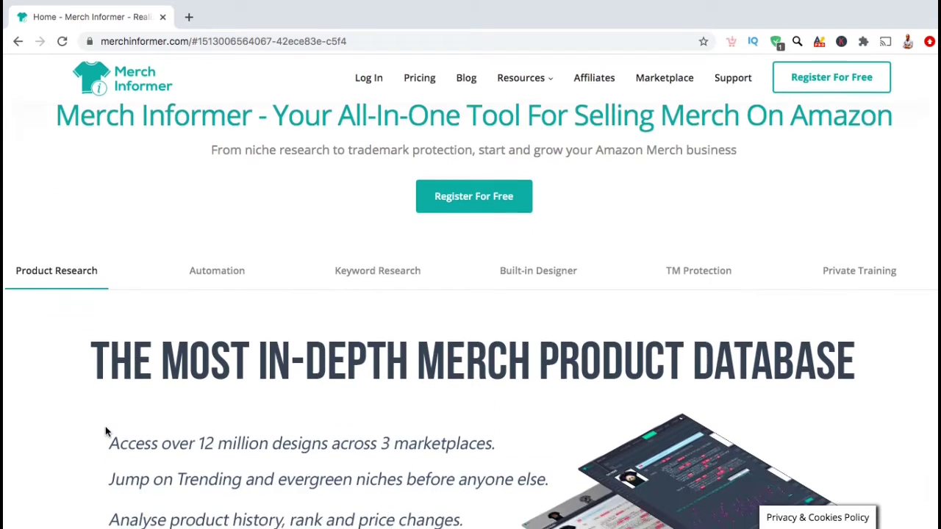
scroll(105, 431, down, 1)
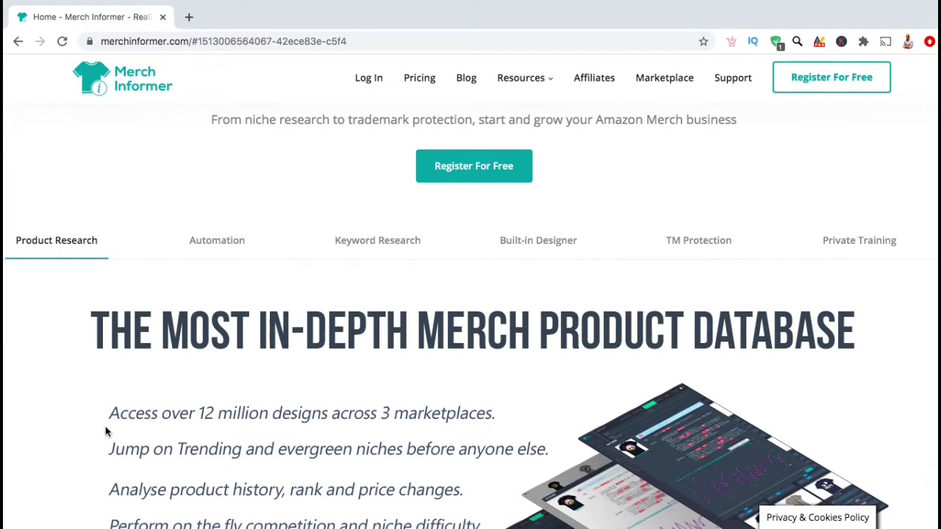
scroll(105, 432, down, 3)
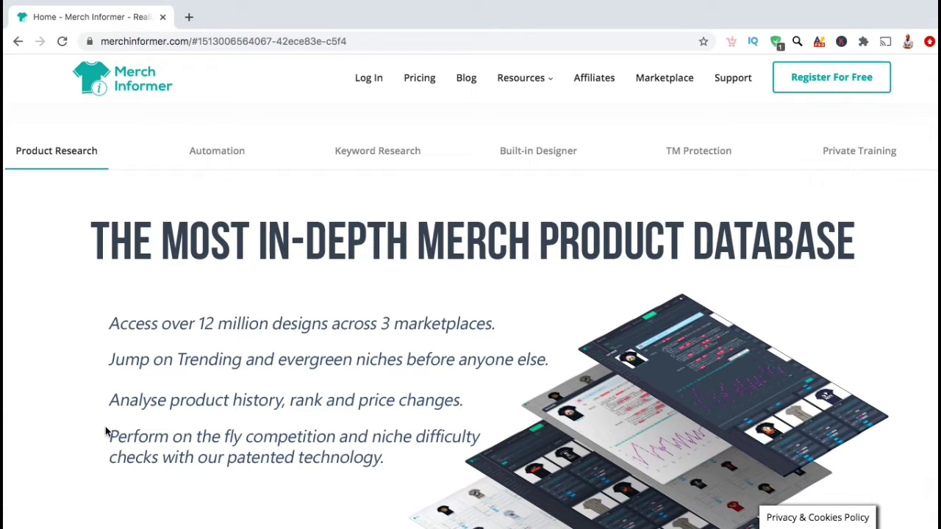
scroll(105, 432, down, 1)
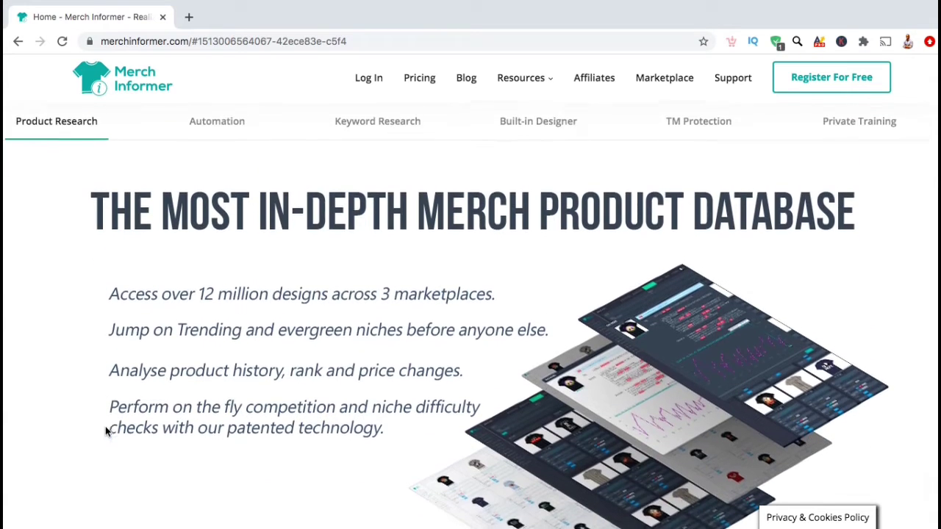
scroll(105, 432, up, 3)
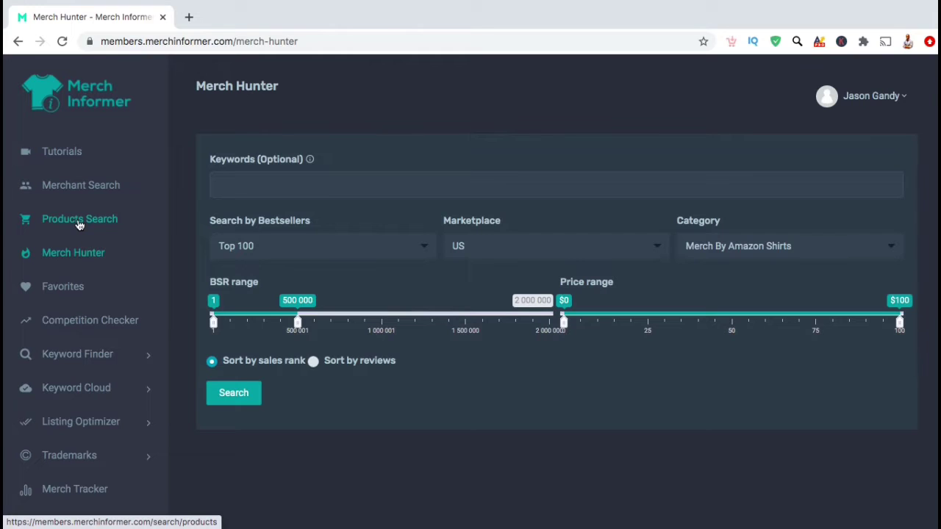
click(79, 220)
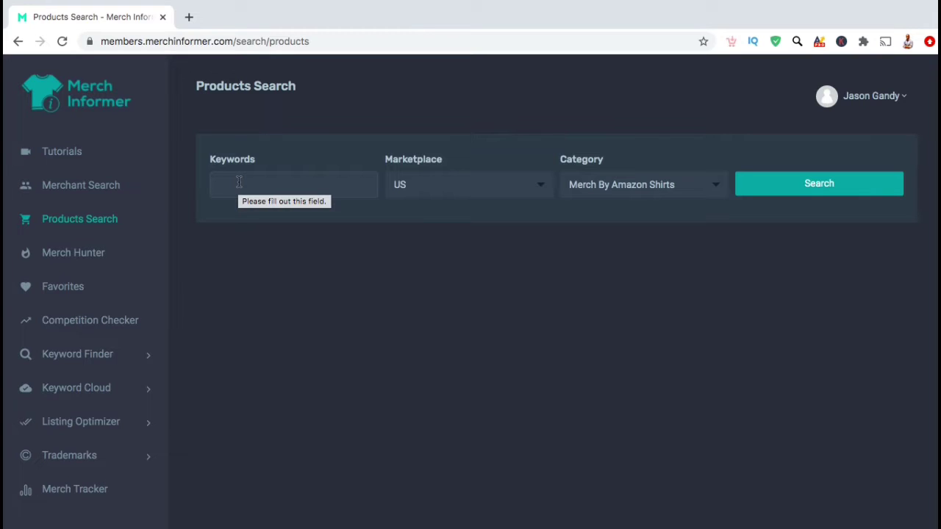
Confirm the US marketplace and Merch By Amazon Shirts category, leaving both unchanged, and focus Keywords
click(539, 189)
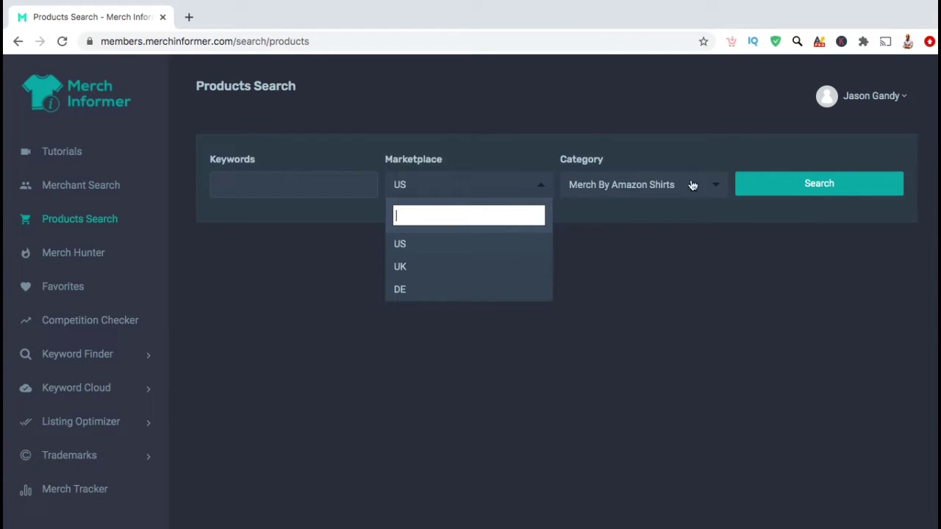
click(713, 188)
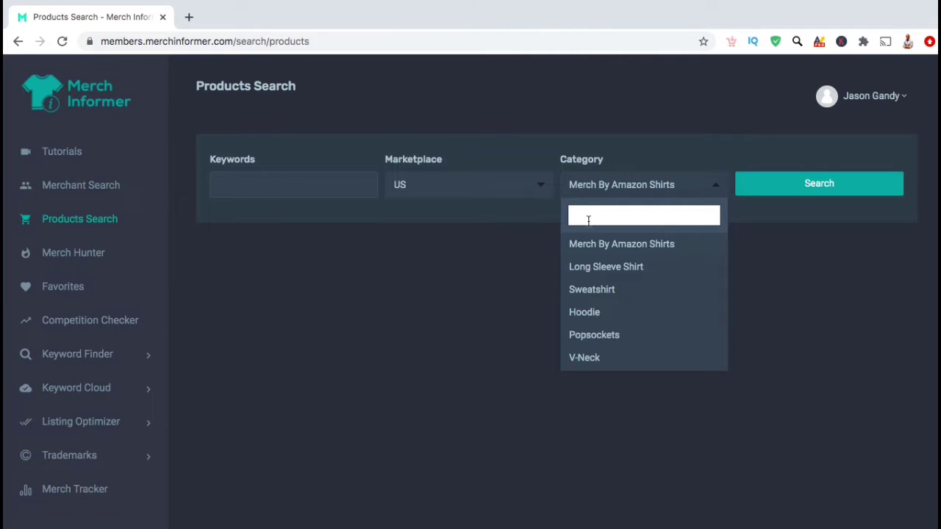
click(720, 191)
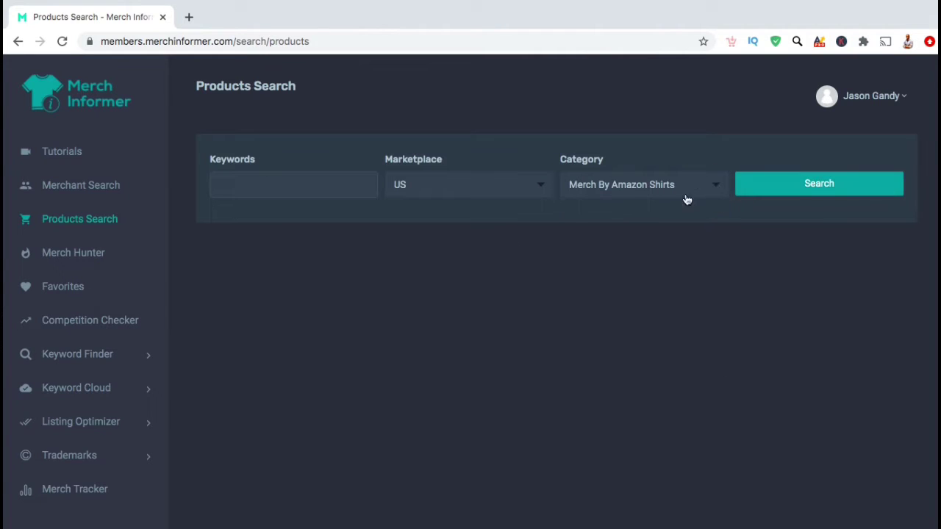
click(326, 191)
Search US Merch By Amazon Shirts for the keyword 'trains'
text(trains)
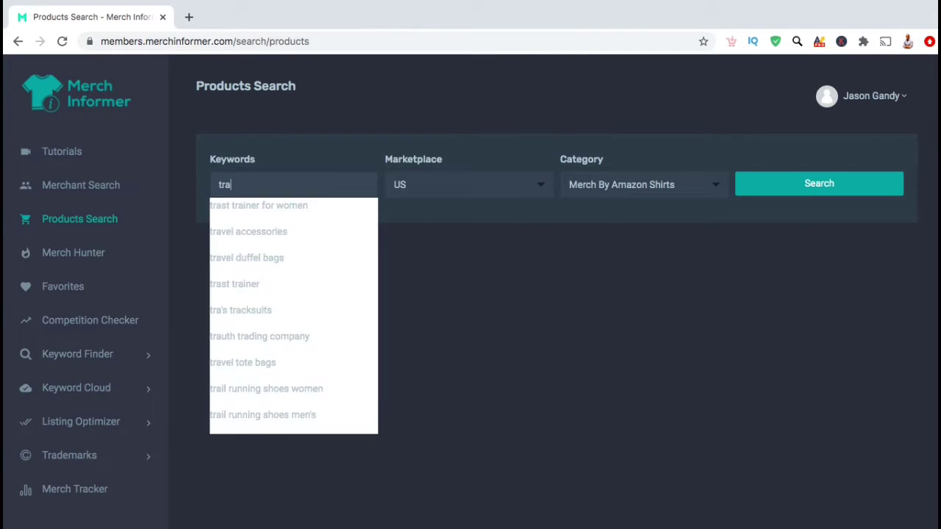
click(530, 223)
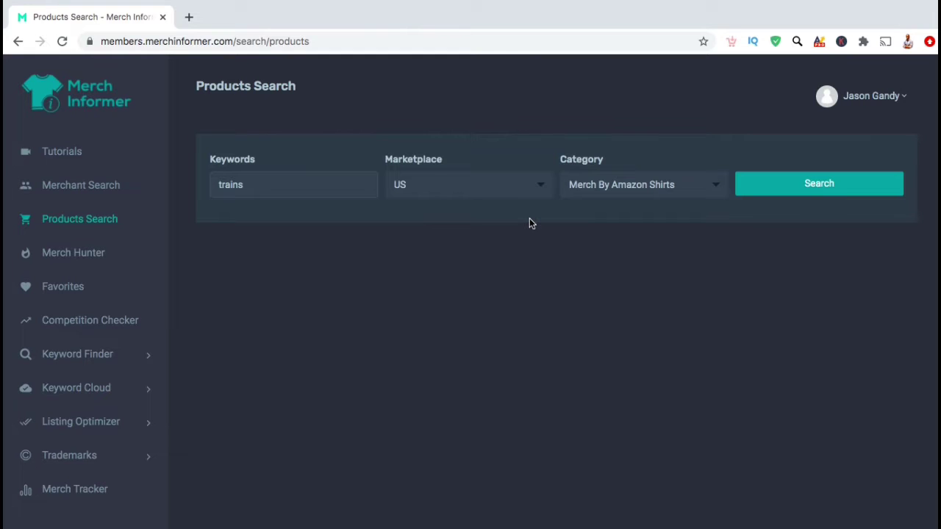
click(795, 180)
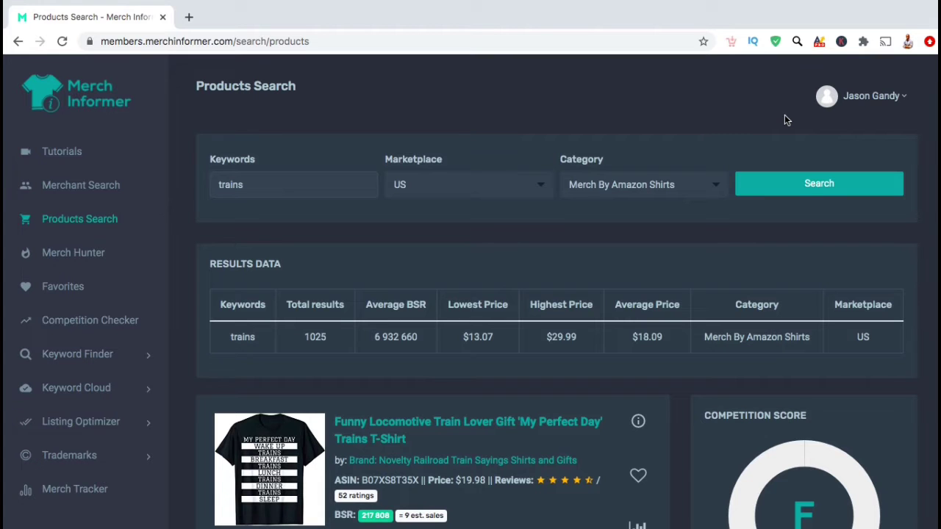
Scroll to the trains Results Data table and check the first product's BSR badge
scroll(784, 114, down, 3)
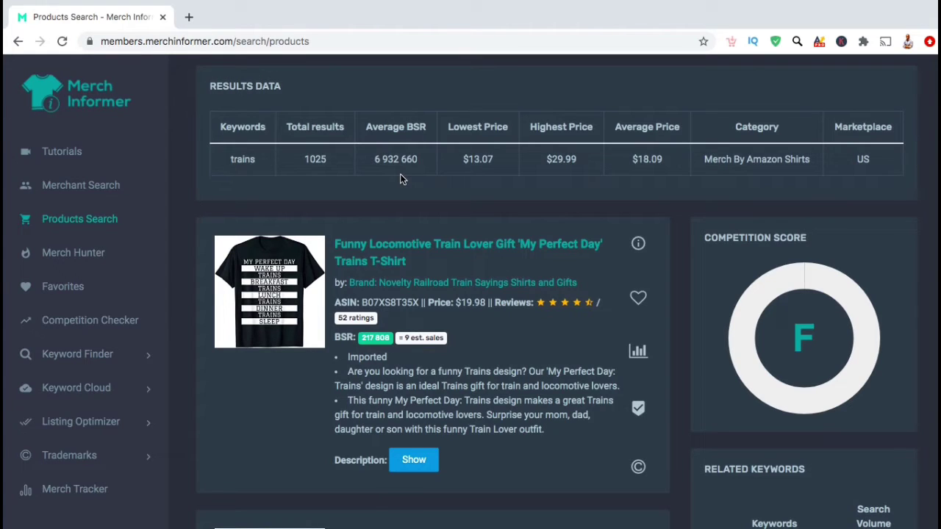
click(393, 340)
scroll(413, 351, down, 3)
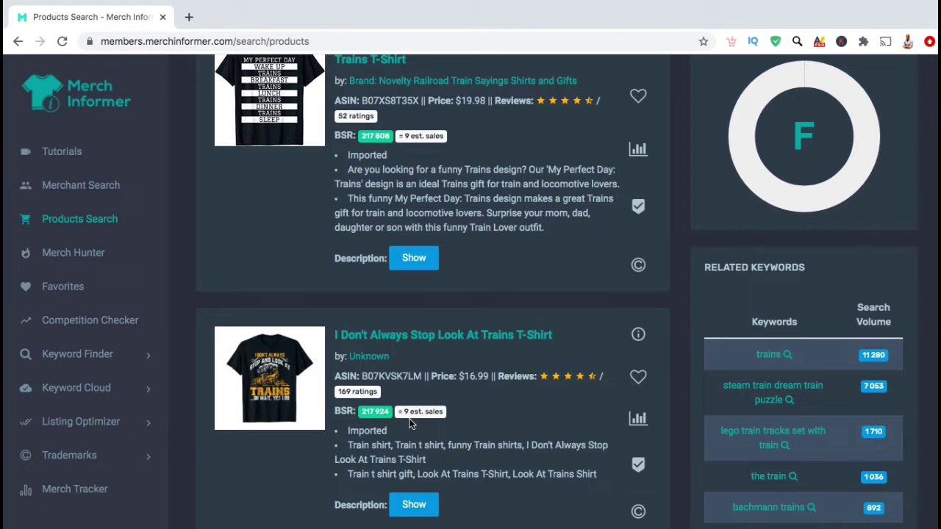
scroll(410, 422, down, 3)
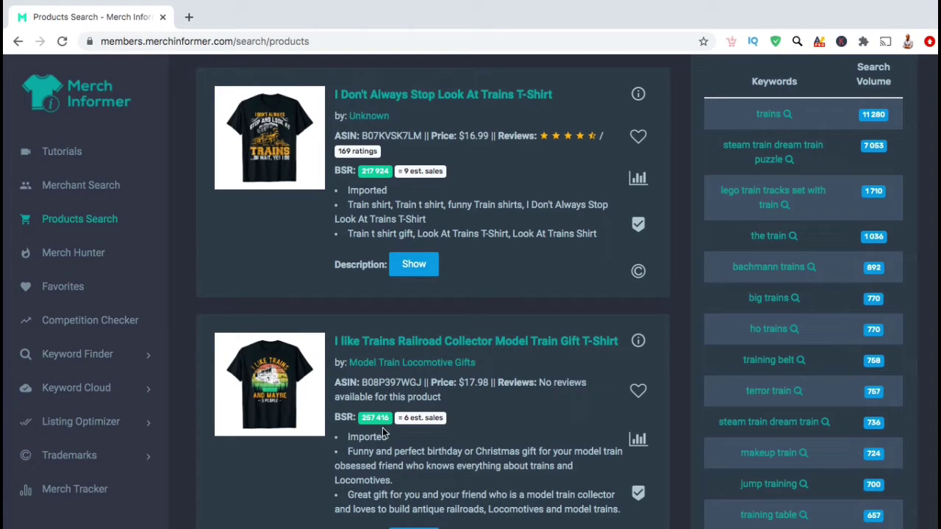
scroll(418, 425, down, 4)
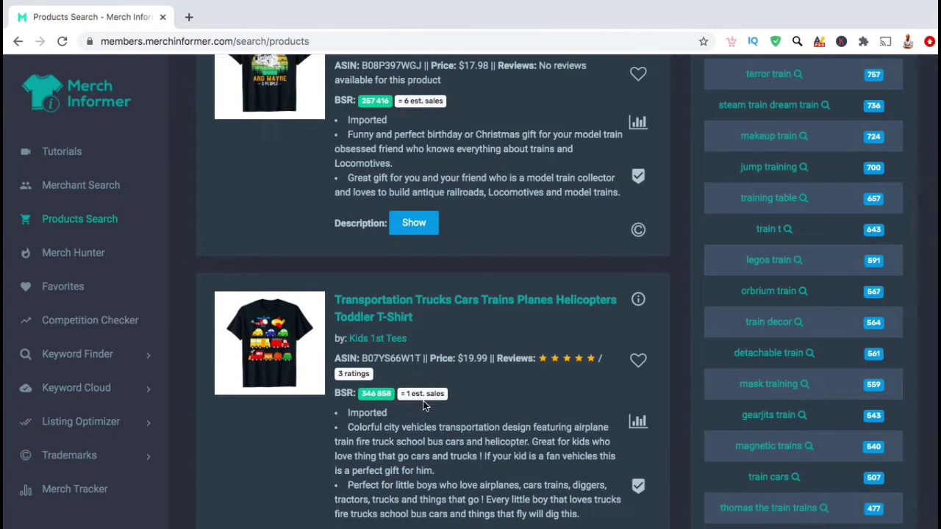
scroll(422, 401, up, 12)
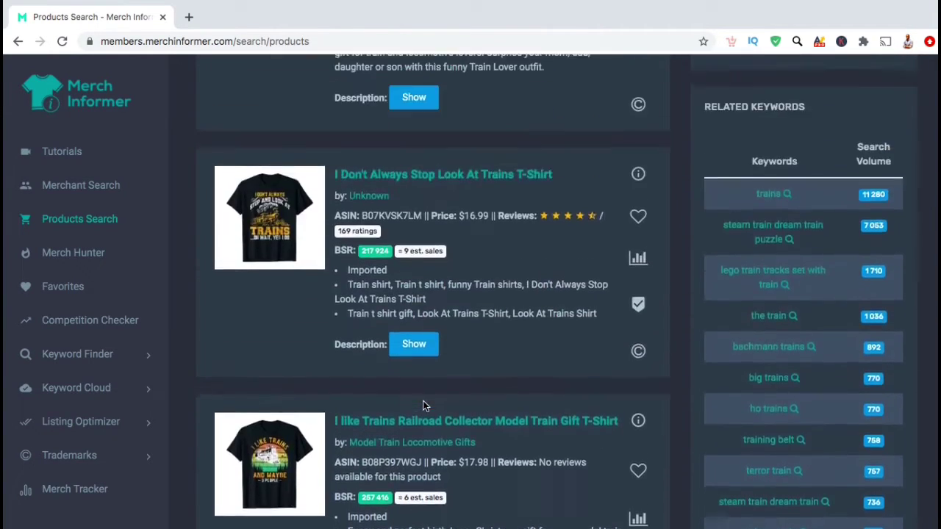
scroll(423, 400, down, 3)
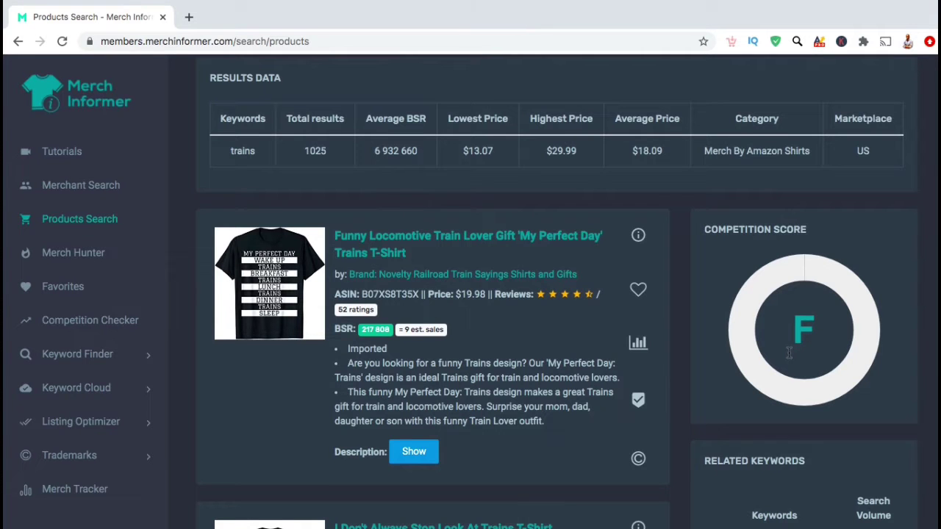
scroll(788, 352, down, 5)
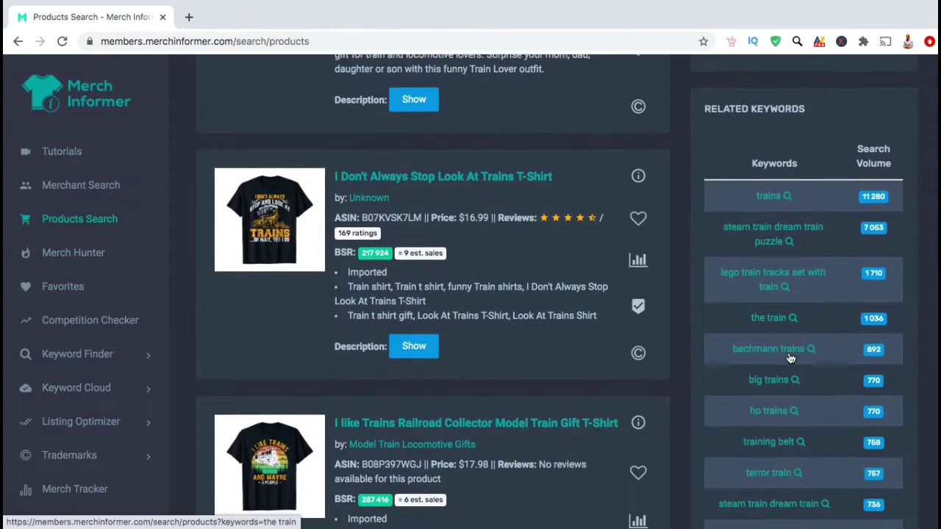
scroll(790, 358, down, 1)
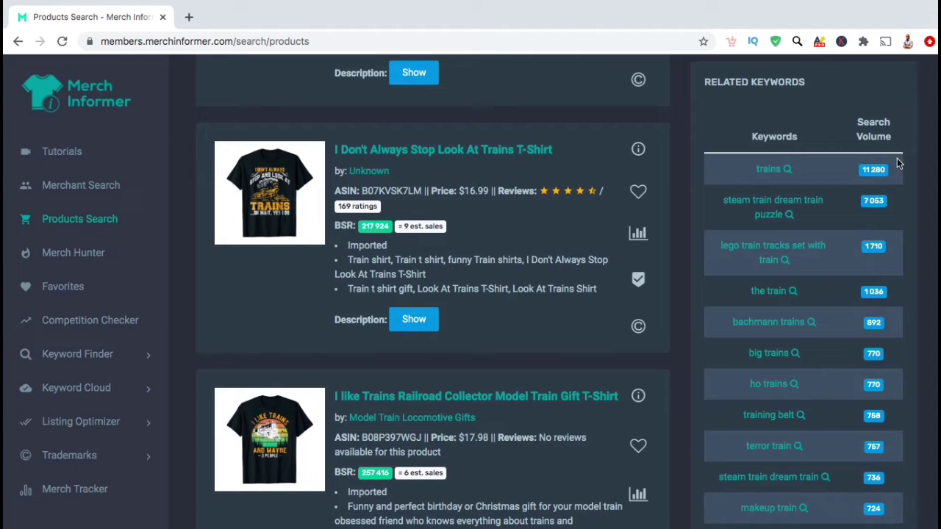
scroll(896, 163, down, 3)
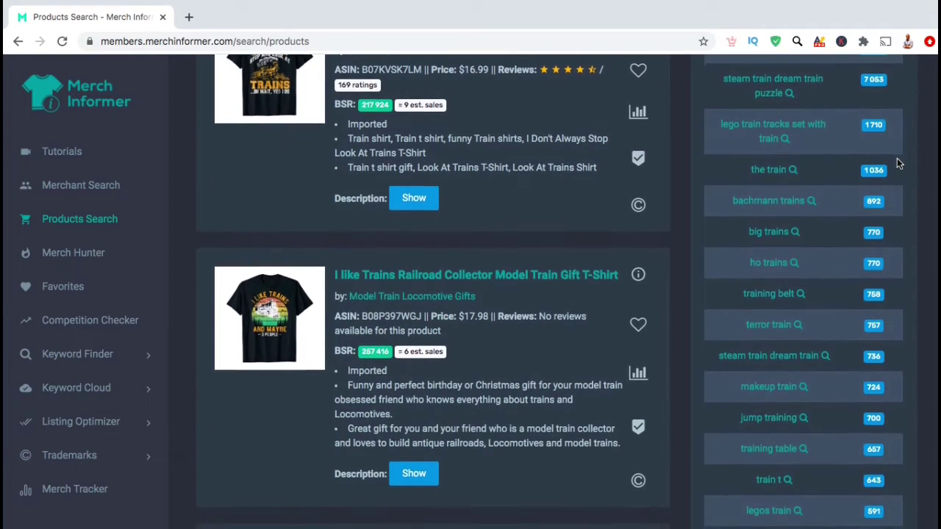
scroll(896, 163, down, 4)
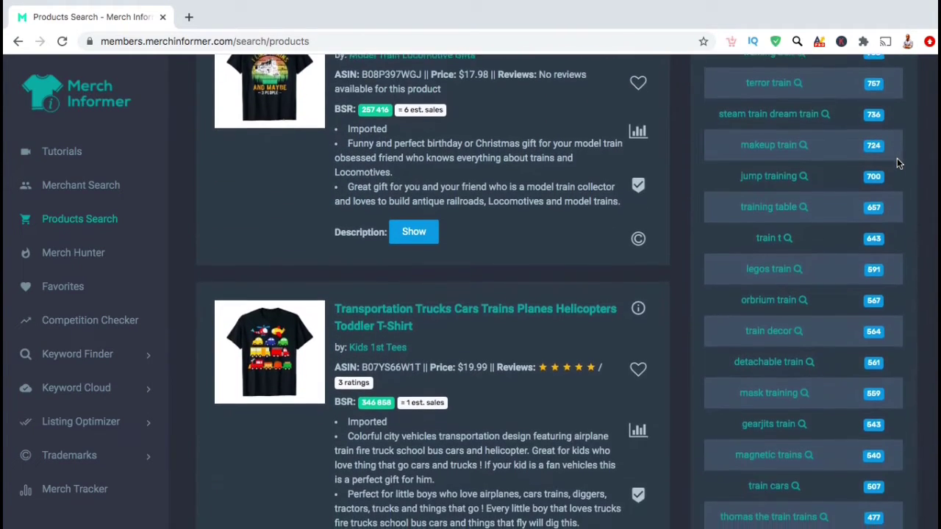
scroll(897, 164, down, 3)
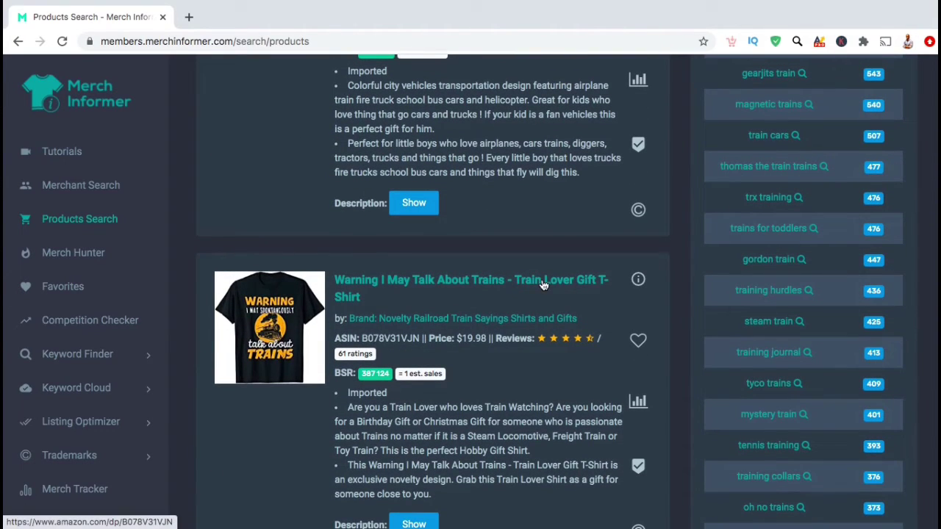
scroll(542, 285, up, 10)
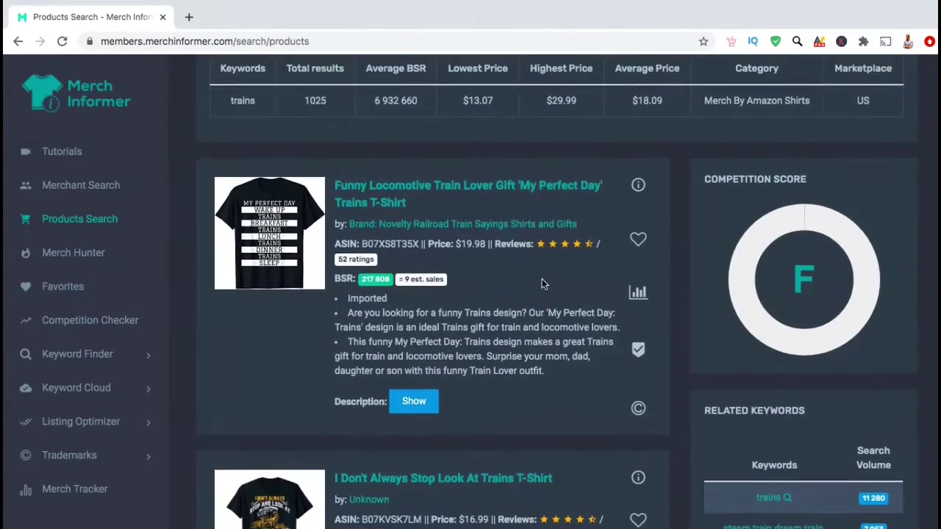
scroll(542, 284, down, 1)
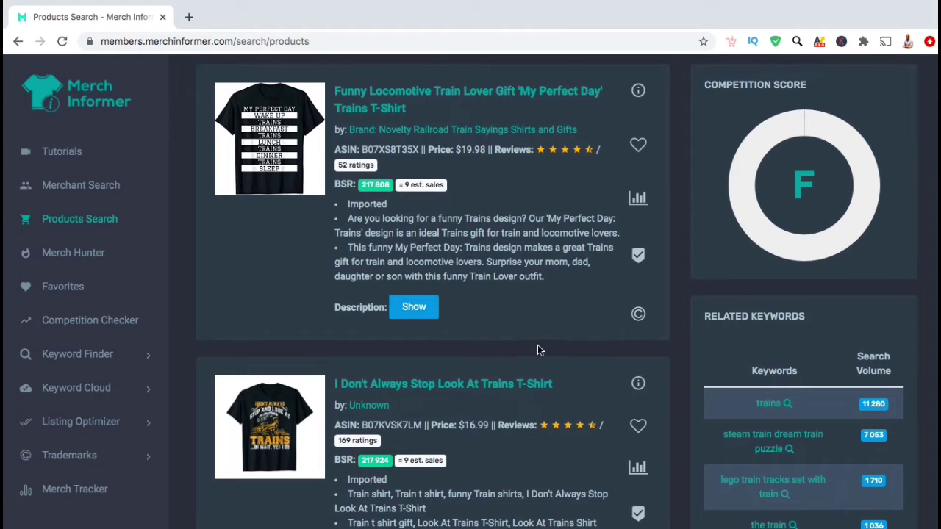
scroll(537, 350, down, 6)
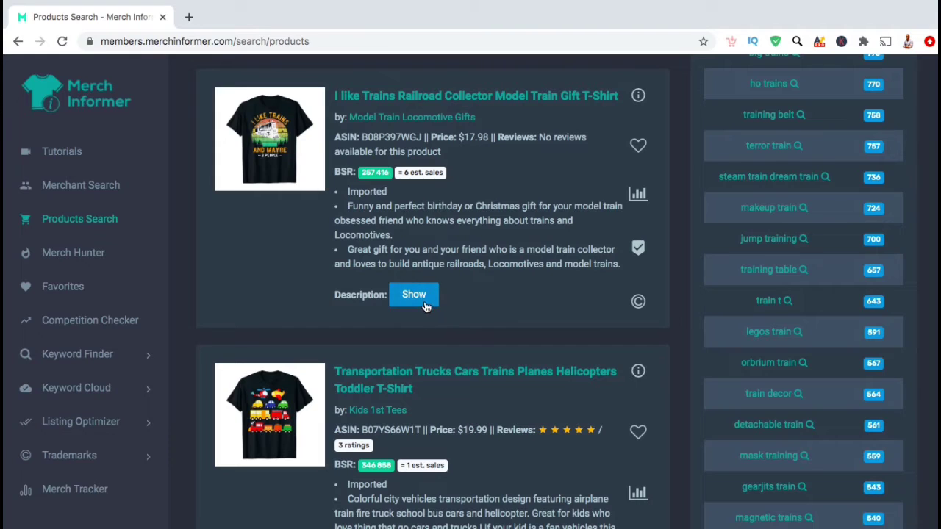
click(424, 307)
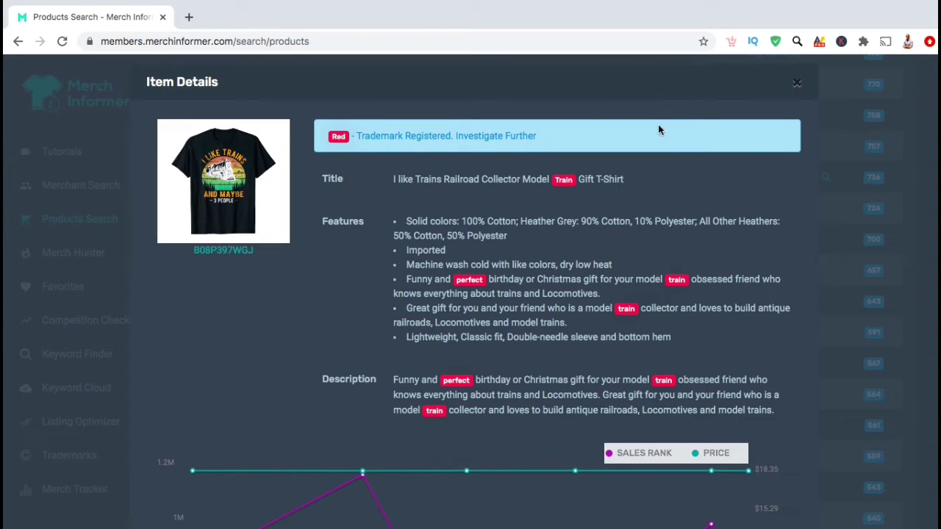
scroll(790, 326, down, 4)
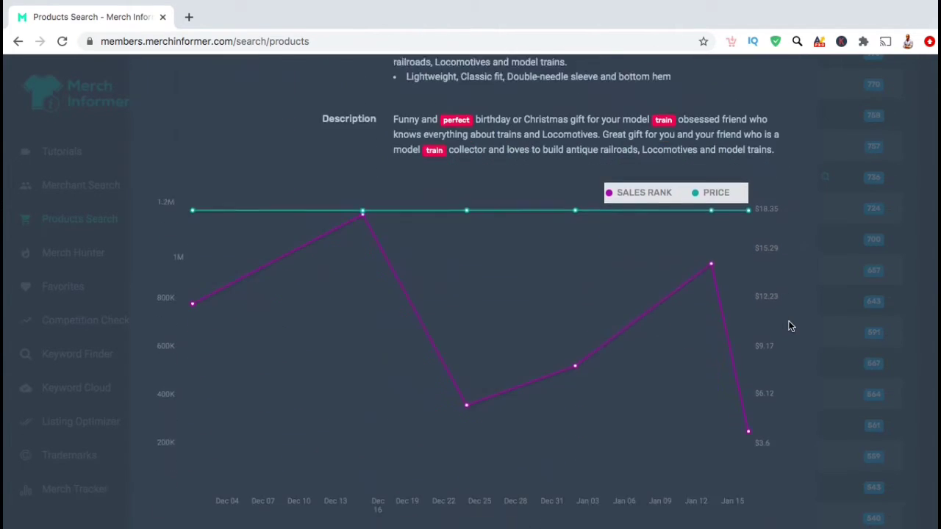
scroll(790, 327, down, 1)
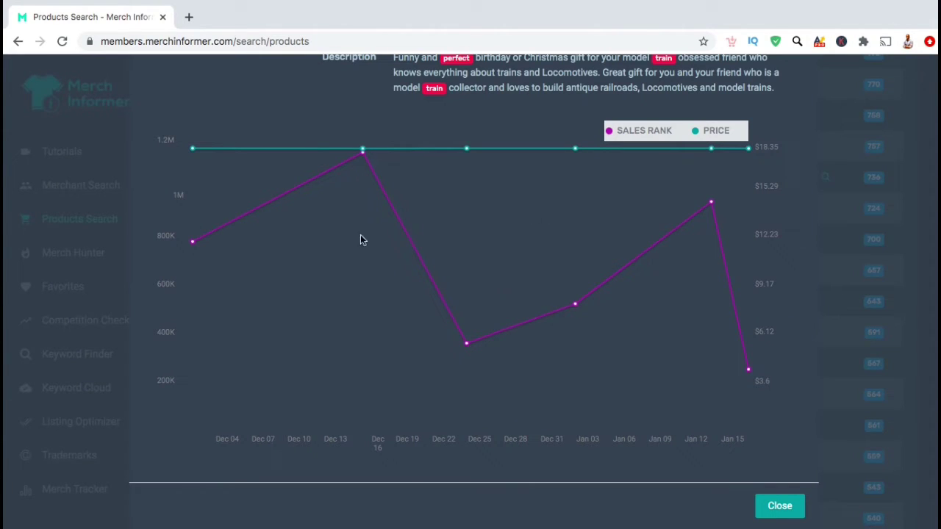
mouse_move(192, 243)
mouse_move(363, 157)
mouse_move(468, 347)
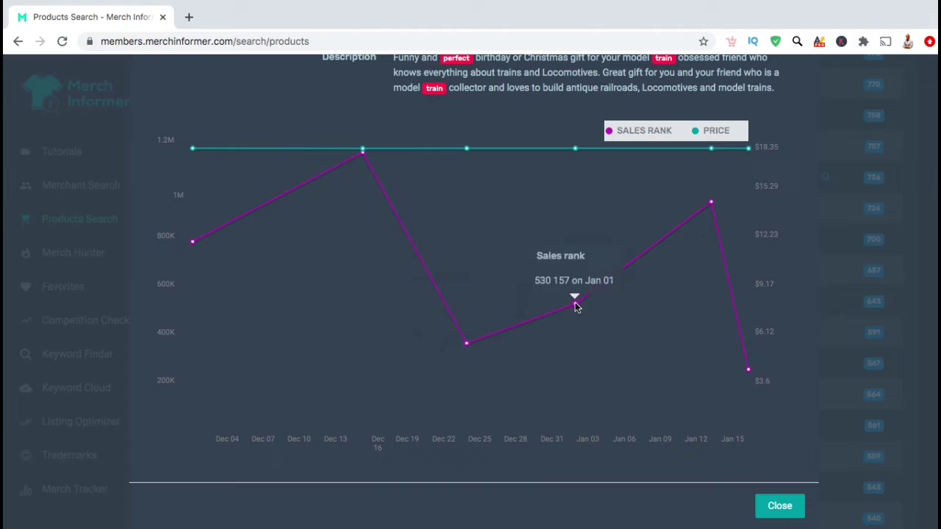
mouse_move(711, 205)
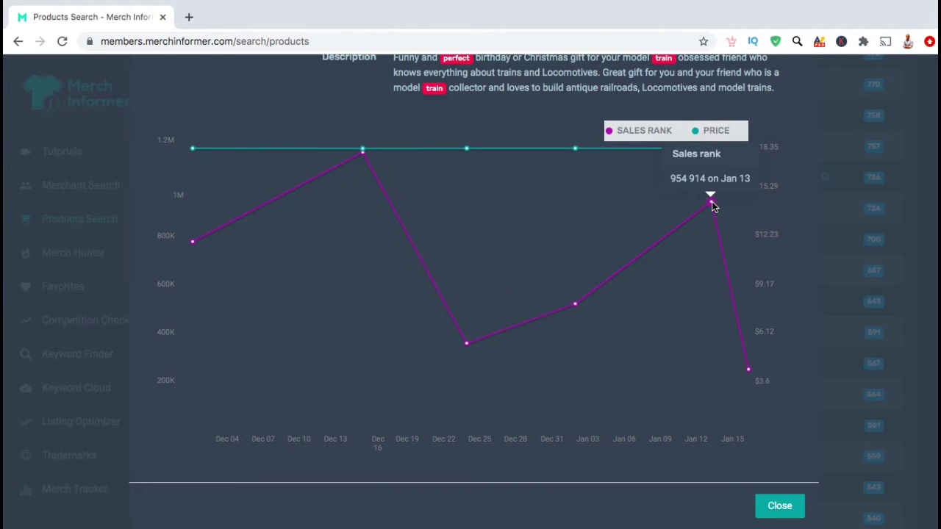
mouse_move(576, 152)
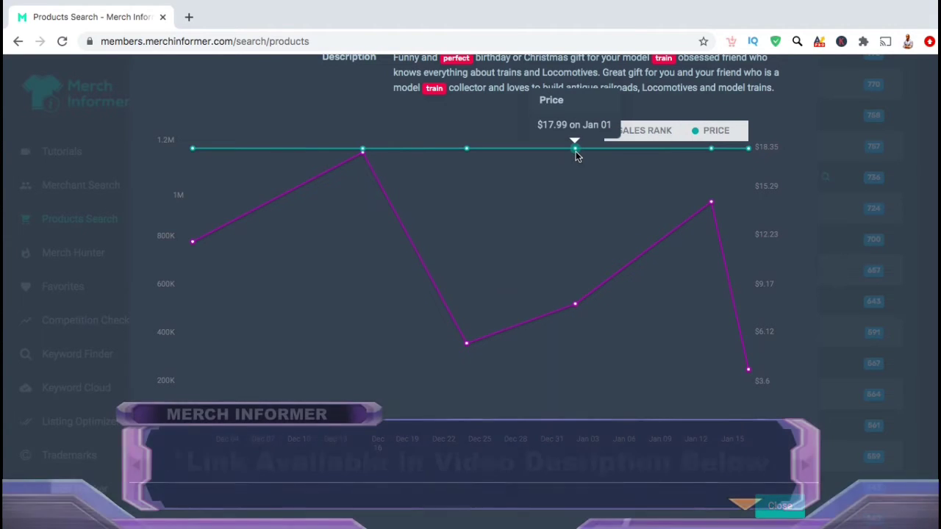
mouse_move(467, 151)
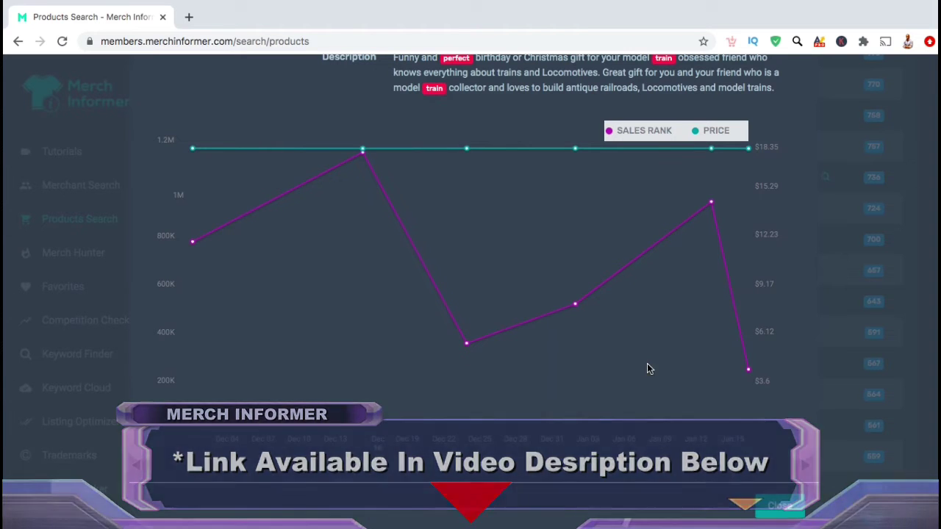
click(773, 507)
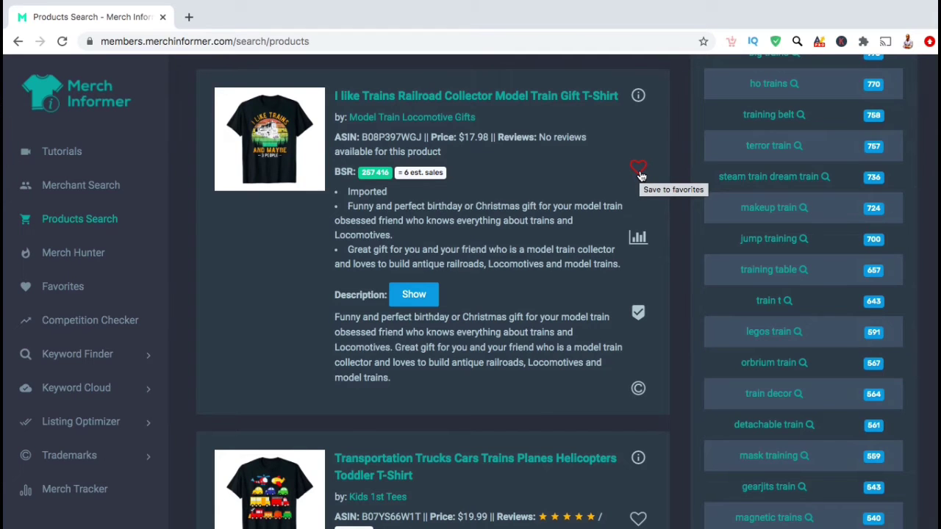
Save the I like Trains Railroad Collector shirt to the Favorites list and dismiss the success notice
click(639, 170)
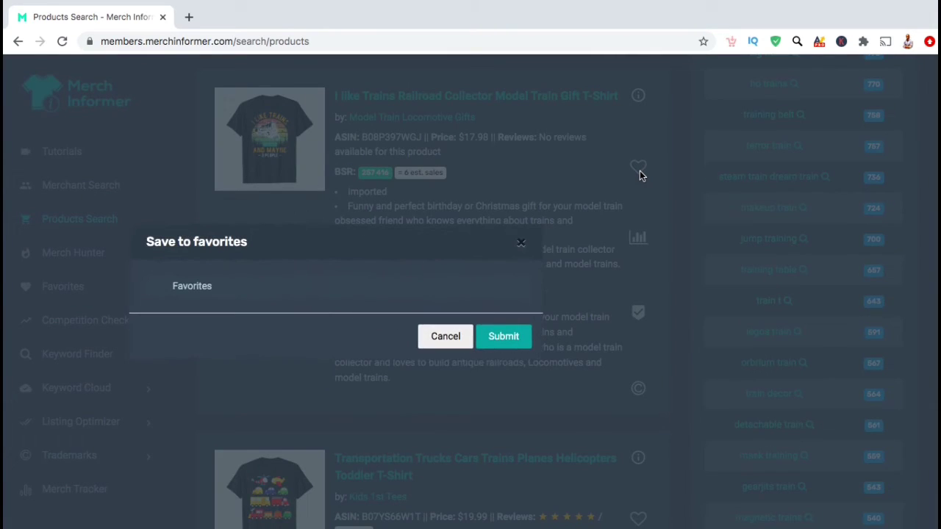
click(365, 299)
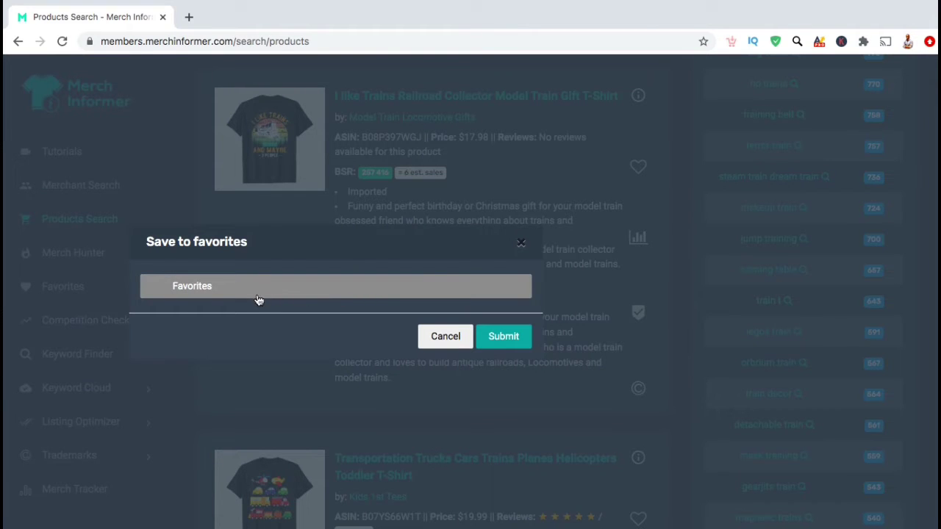
click(499, 339)
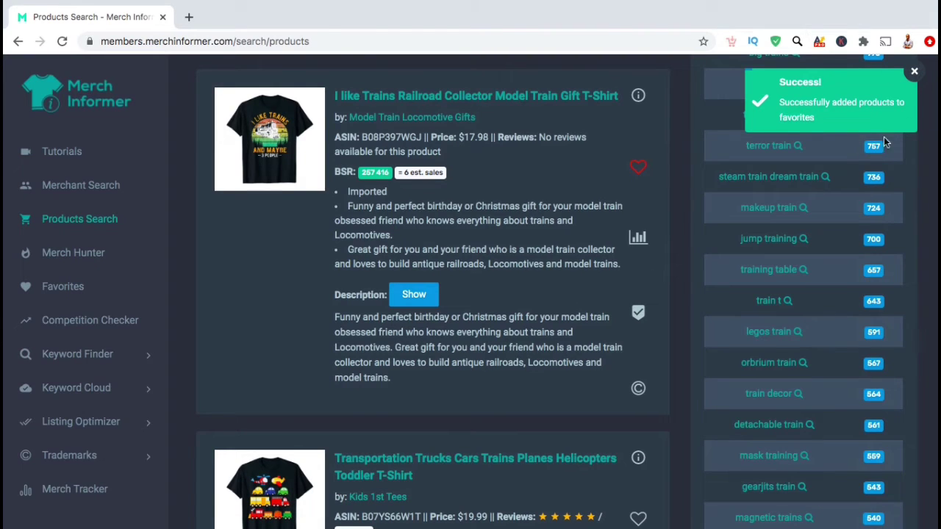
click(919, 74)
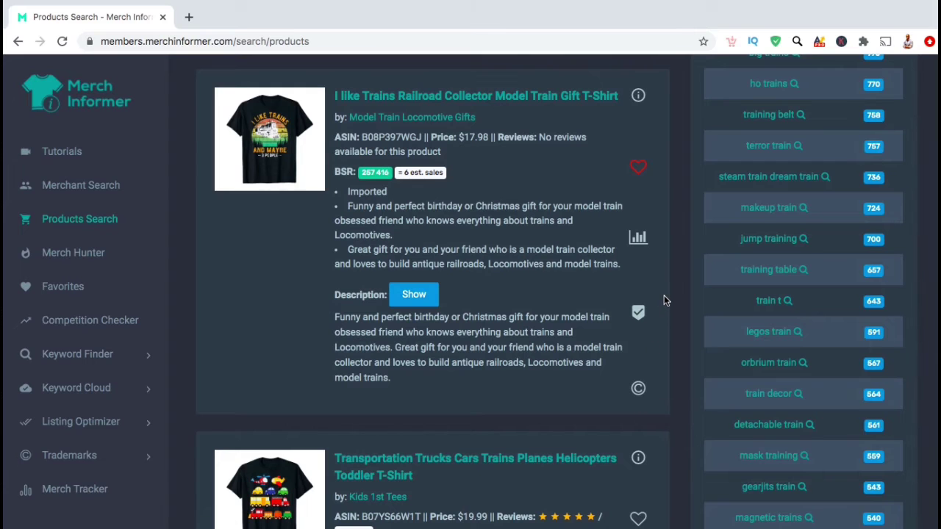
Scroll back up to the trains Results Data summary
scroll(664, 300, up, 10)
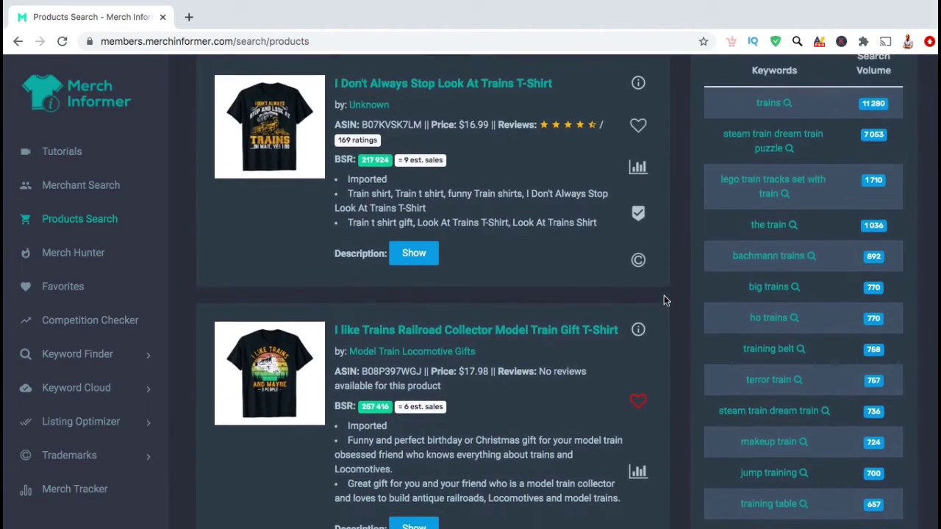
scroll(663, 300, up, 4)
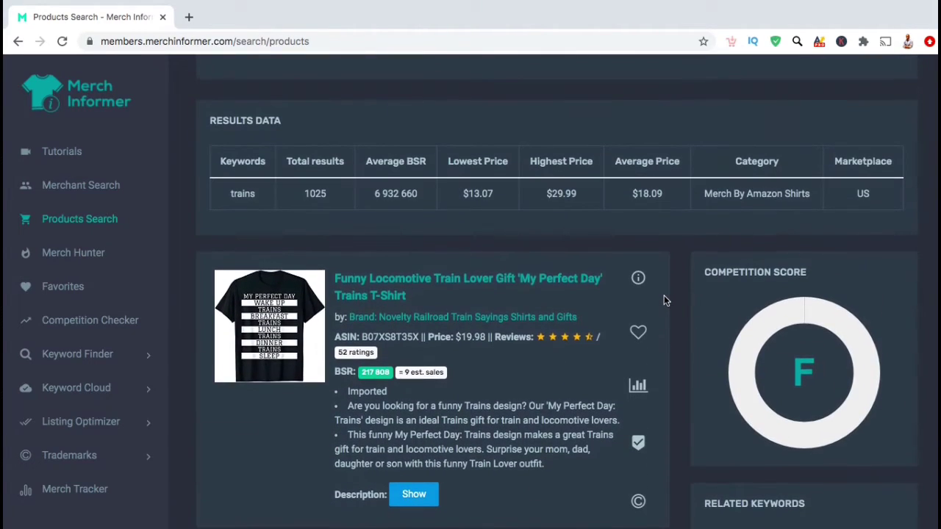
scroll(663, 300, up, 1)
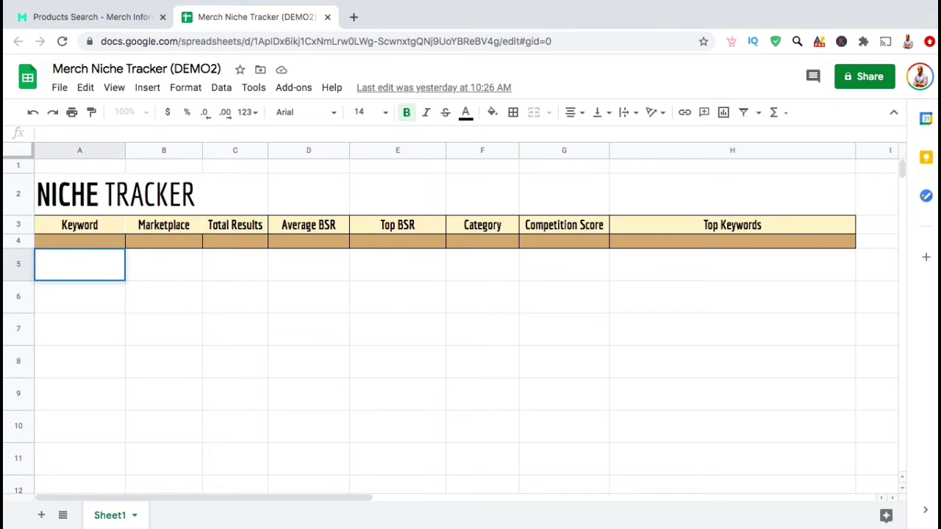
Log the Trains niche in tracker row 5, ending with 'Train' as its top keyword
text(Trains)
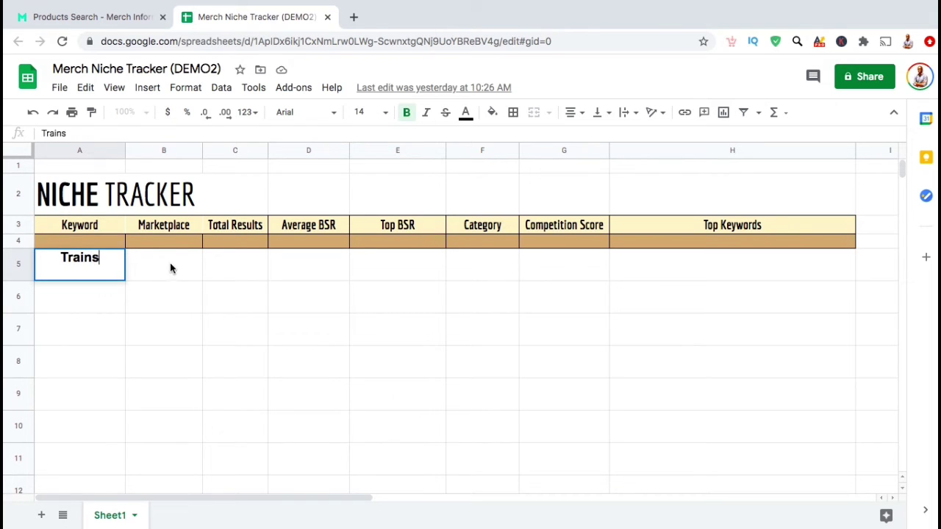
click(171, 269)
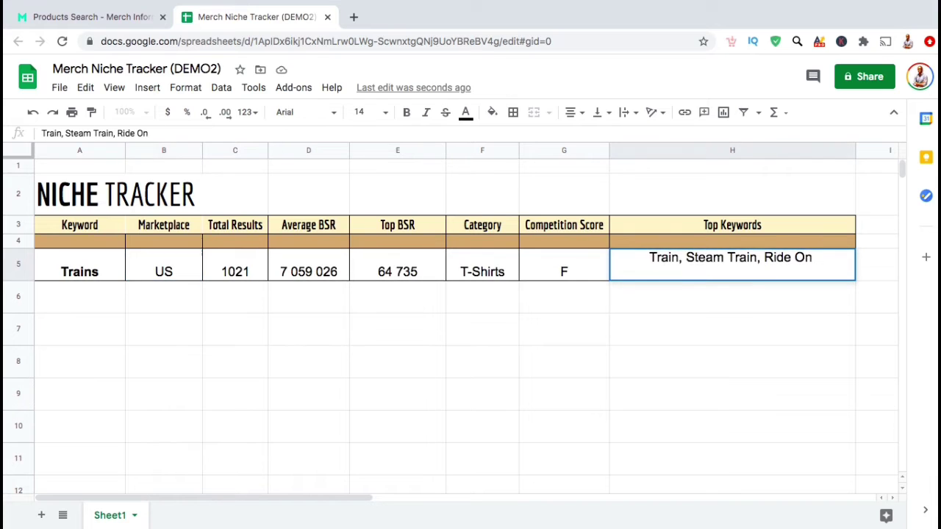
text(Train)
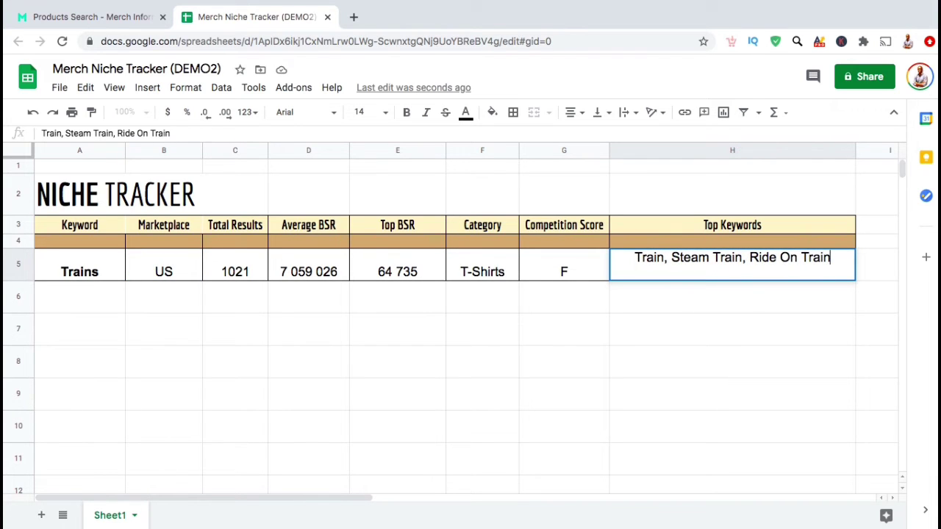
key(Return)
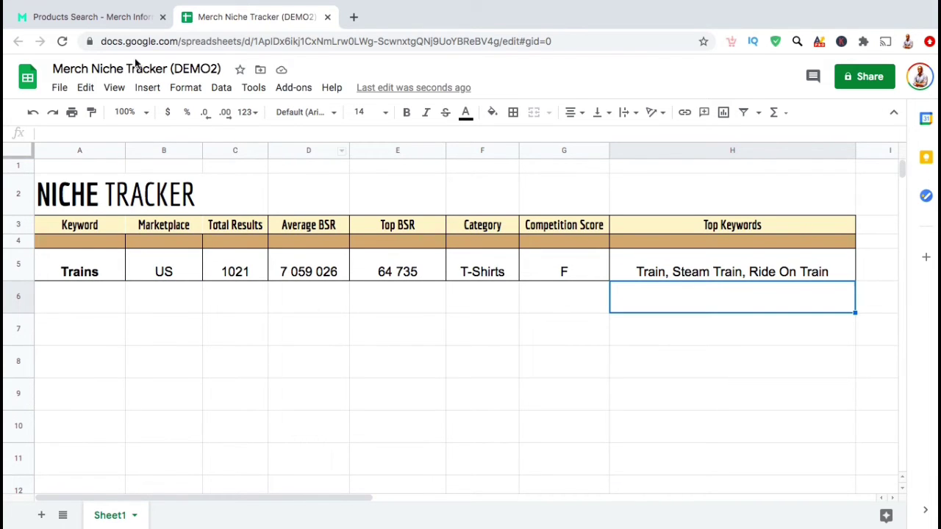
click(109, 22)
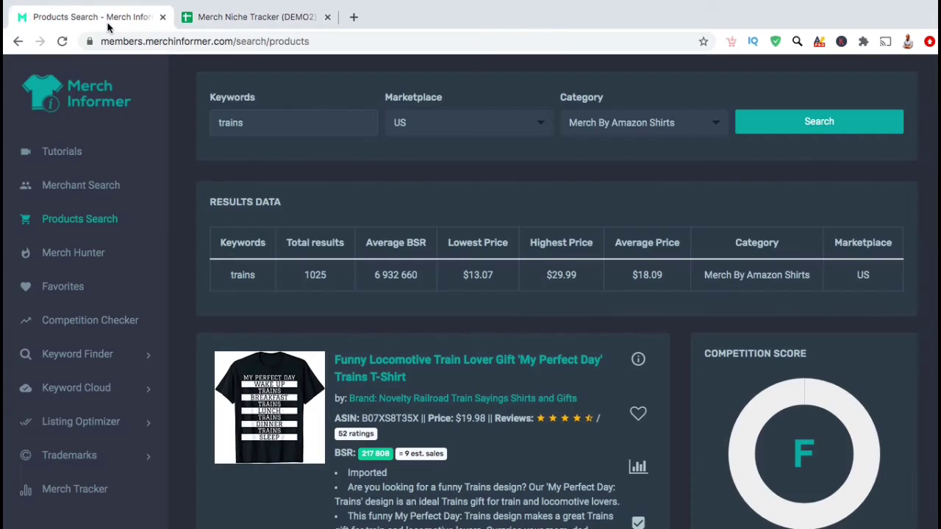
Replace the search keyword with 'Cars' and run the search, scrolling into the results
double_click(247, 130)
text(Cars)
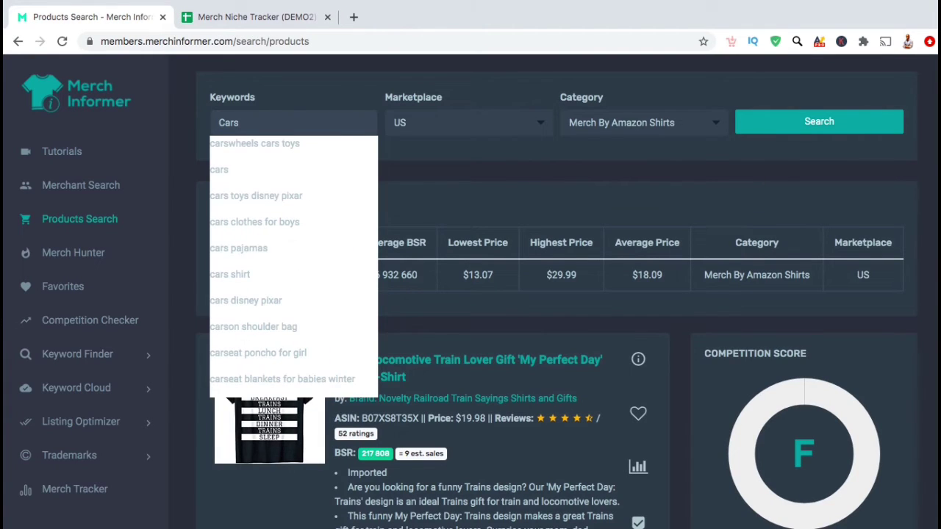
click(427, 147)
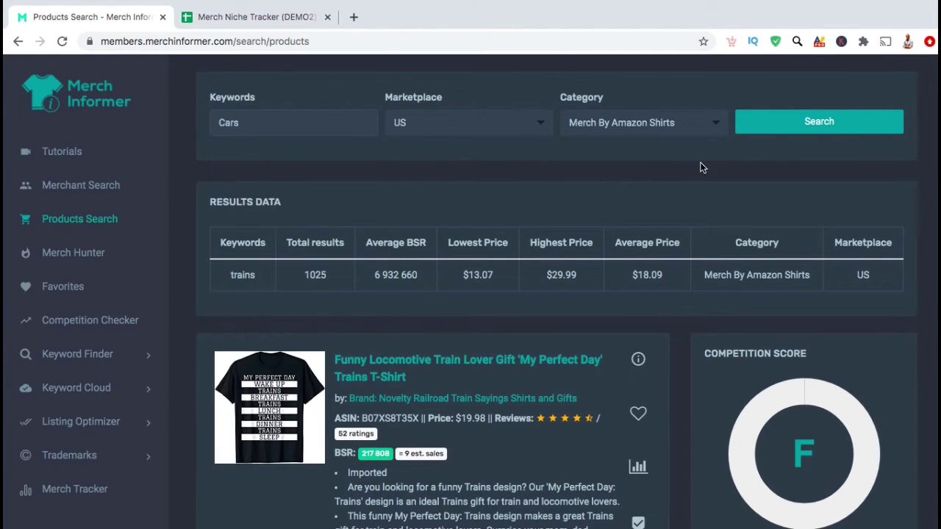
click(808, 125)
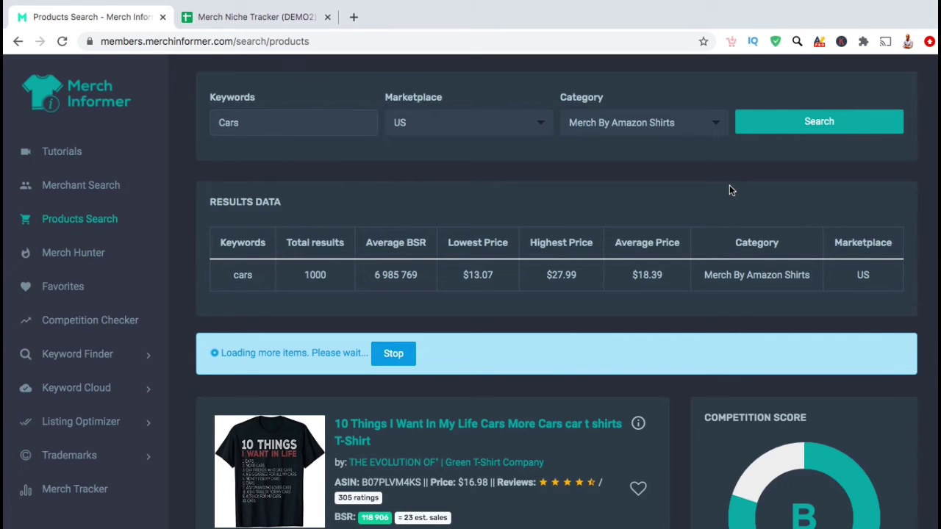
scroll(730, 190, down, 3)
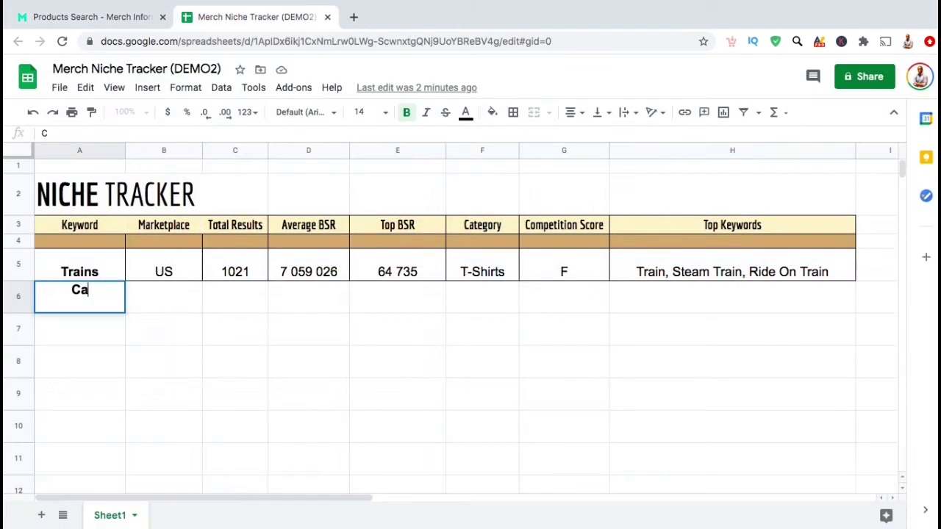
Type the Cars through Trucks niche research data into tracker rows 6–12
text(r)
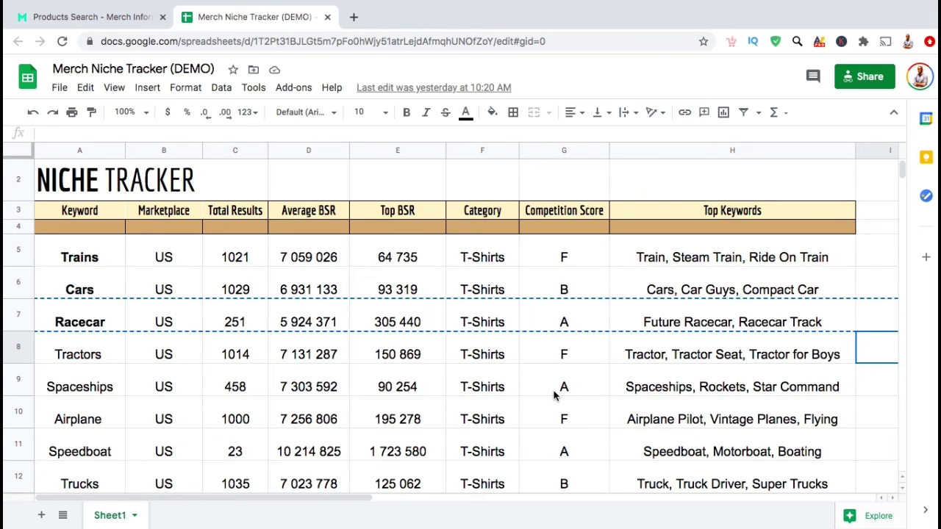
Shade tracker rows 6, 7, 9 and 12 with a light blue fill
click(29, 388)
click(868, 410)
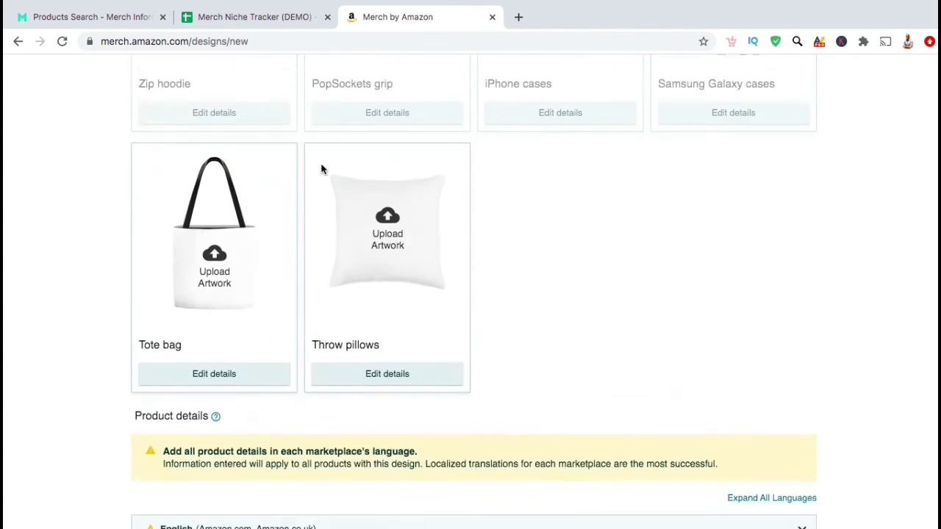
Fill the listing with title 'Real Racers - Life Is Better At The Racetrack', brand, two bullets, and a description ending 'fast cars!'
scroll(321, 169, down, 6)
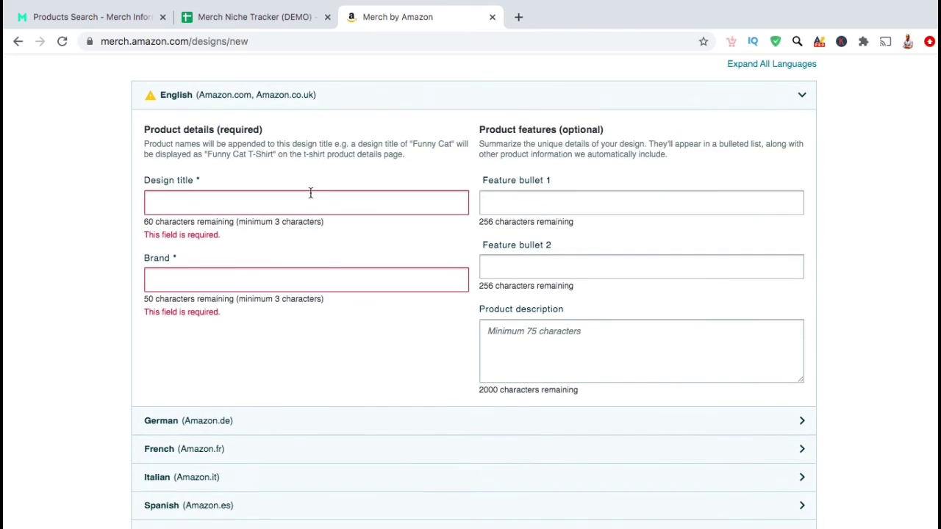
click(311, 195)
text(di)
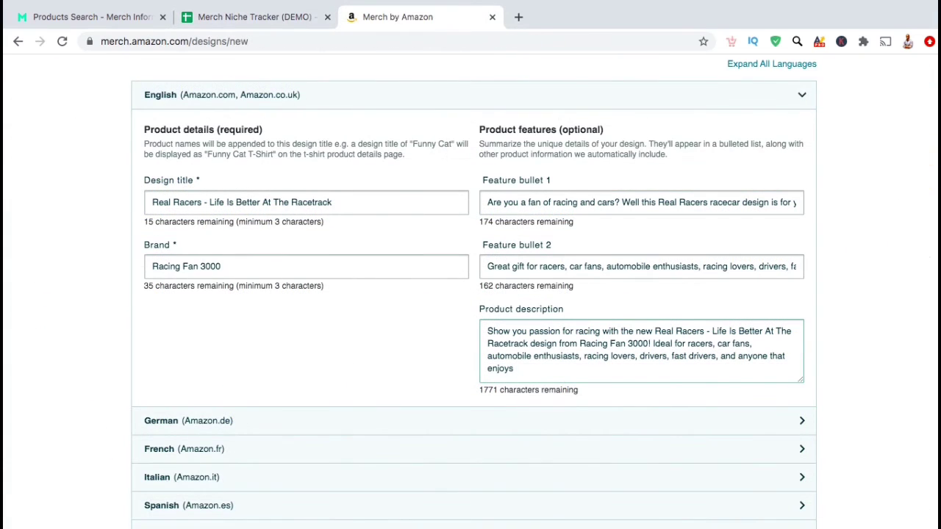
text(fast cas)
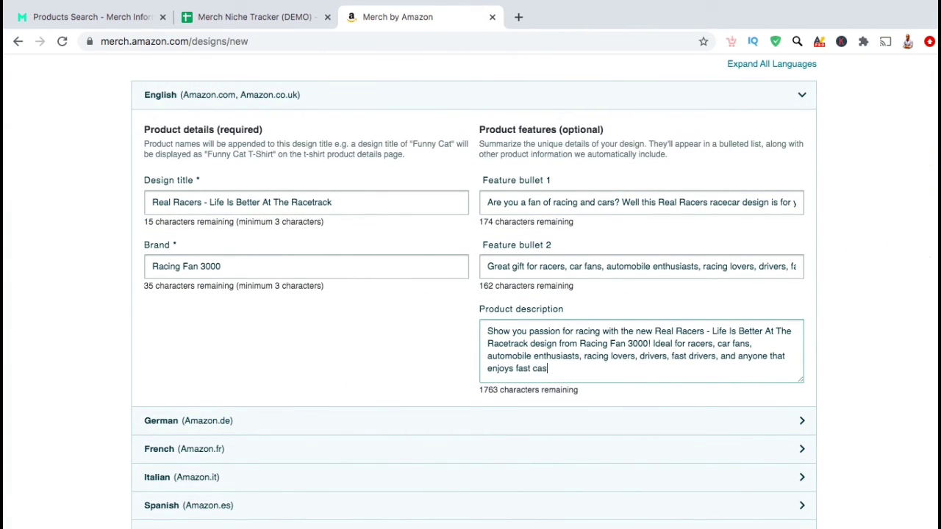
key(BackSpace)
text(rs!)
click(811, 374)
scroll(810, 378, down, 5)
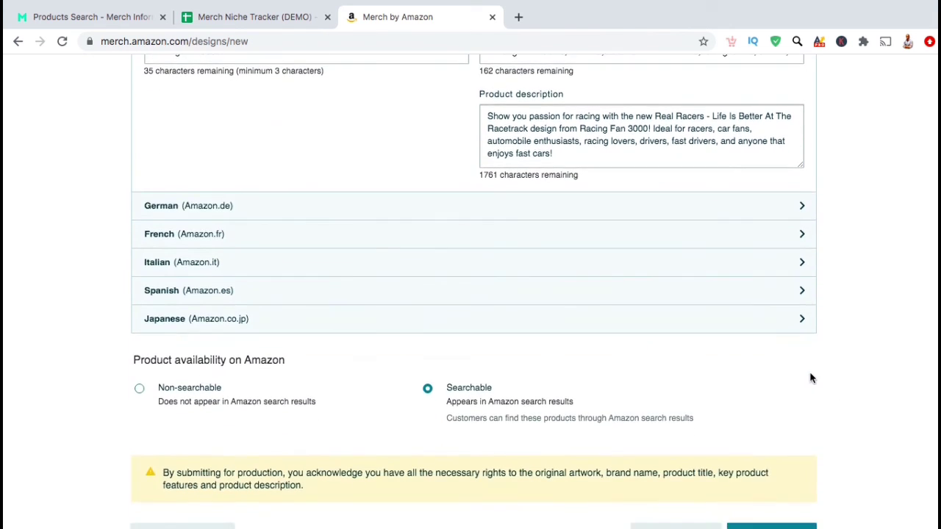